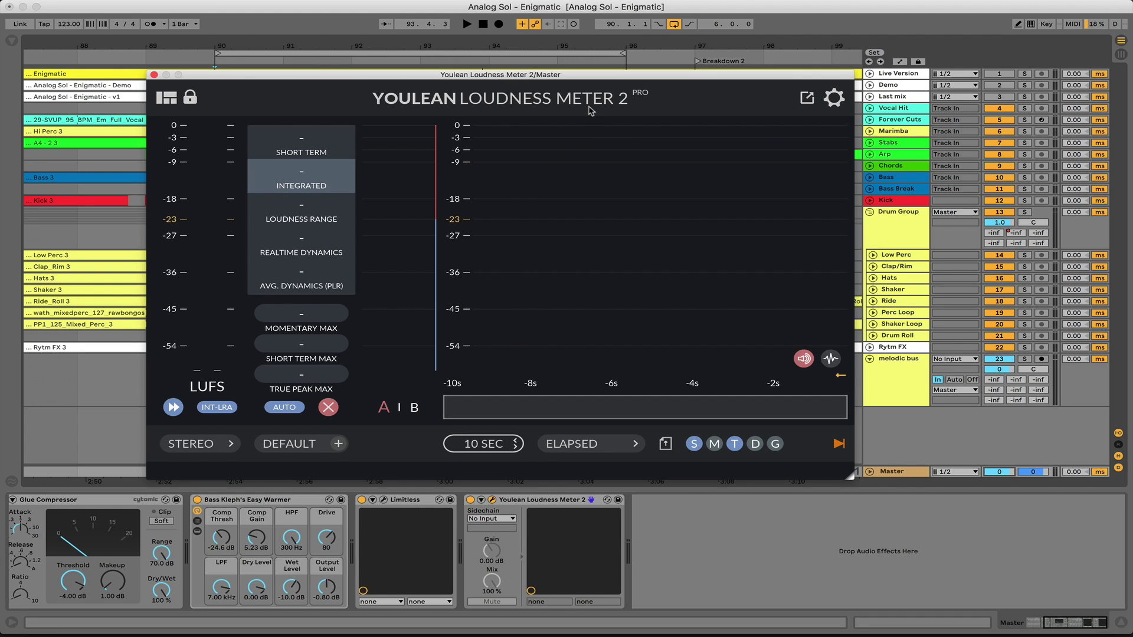
Restart the song and pull the Master fader down so the meter reaches -10.6 LUFS
{"action": "key", "text": "space"}
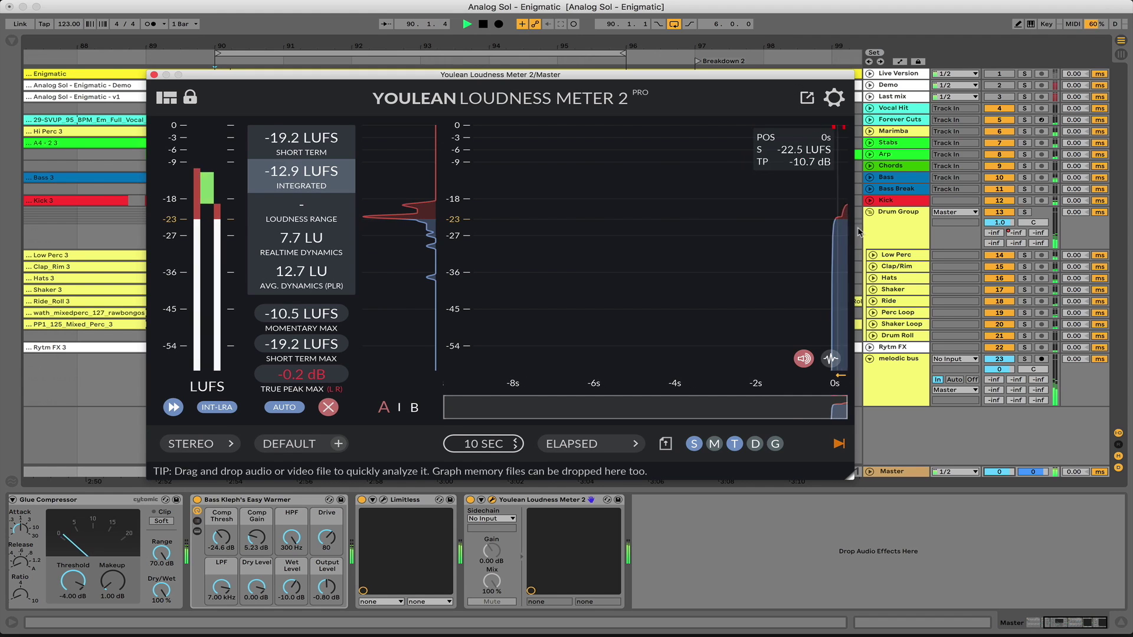
{"action": "left_click_drag", "start_coordinate": [999, 472], "coordinate": [1000, 510]}
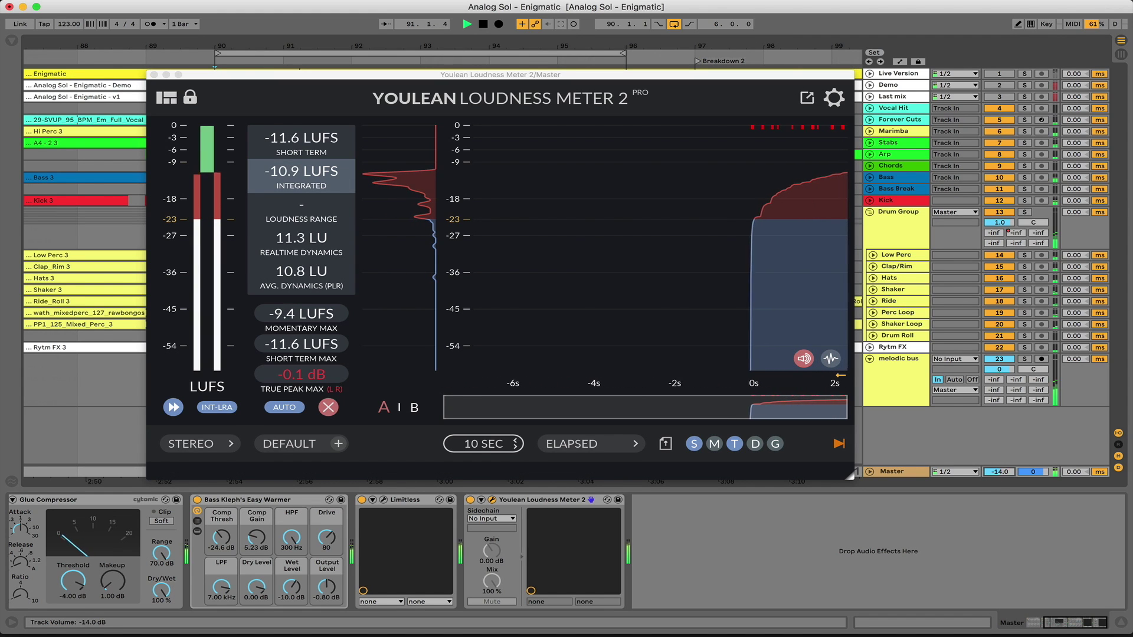
{"action": "left_click_drag", "start_coordinate": [1000, 471], "coordinate": [999, 468]}
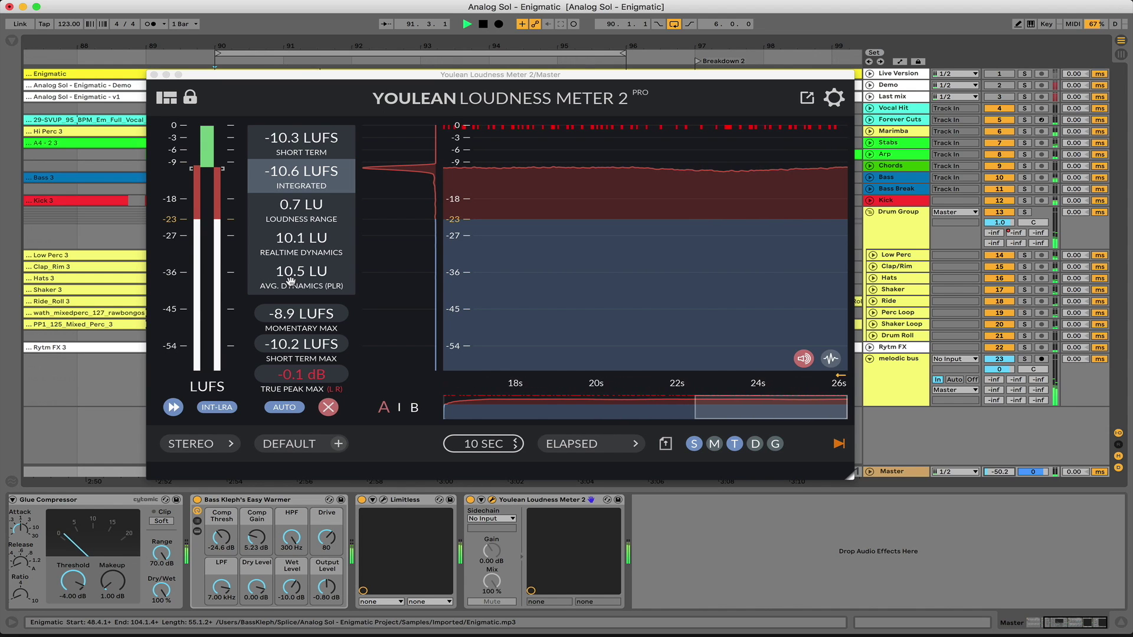
{"action": "left_click", "coordinate": [299, 446]}
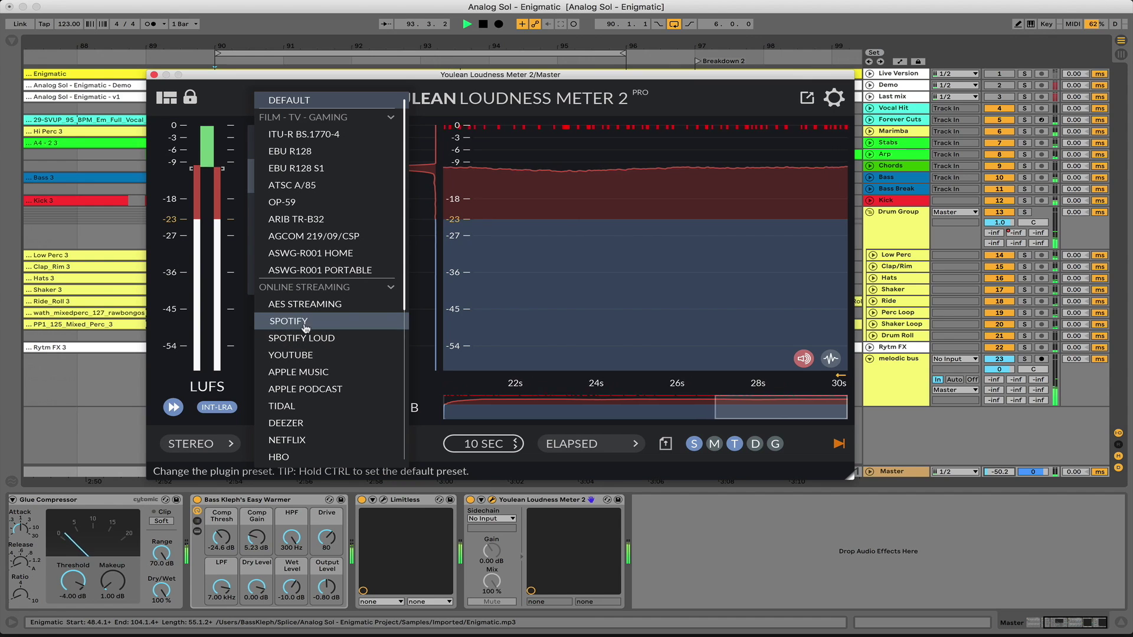
{"action": "left_click", "coordinate": [413, 451]}
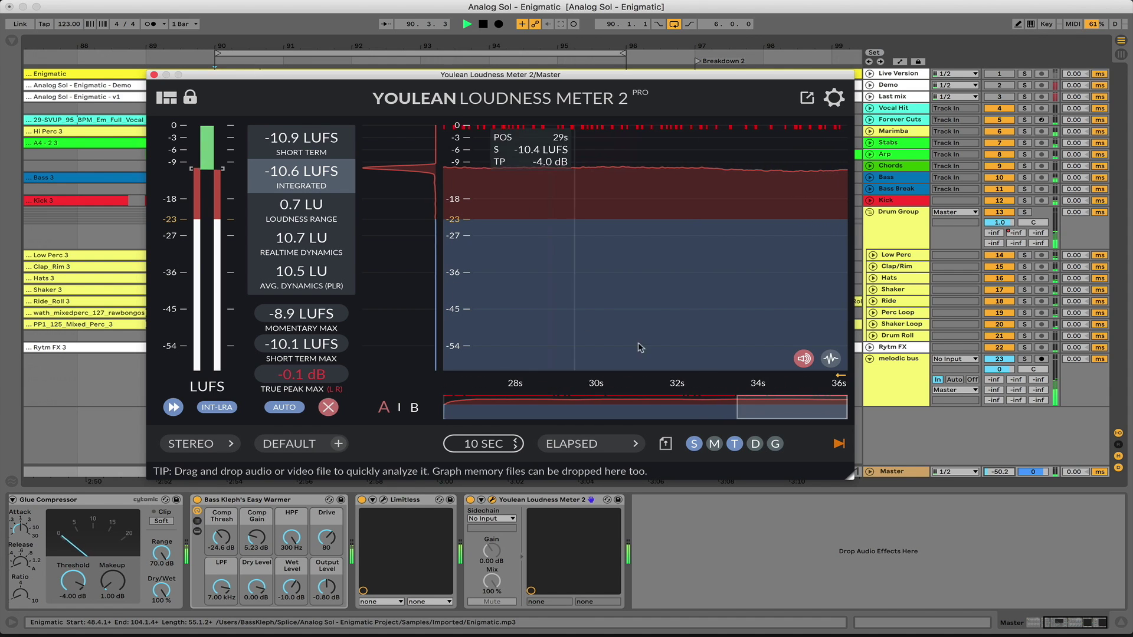
{"action": "left_click", "coordinate": [831, 358]}
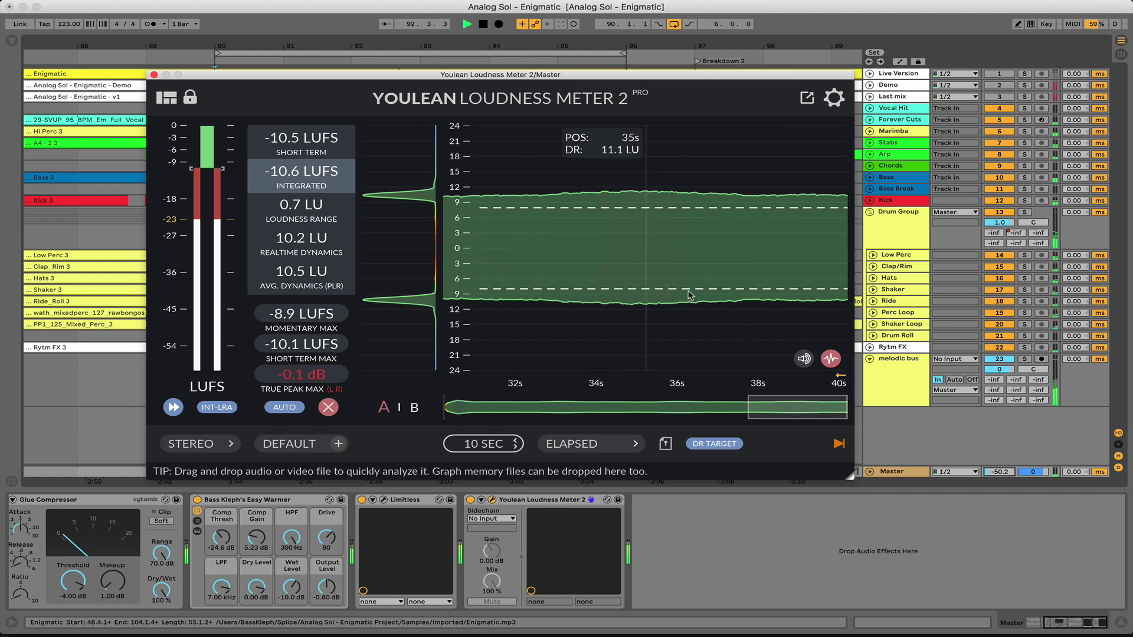
{"action": "left_click", "coordinate": [802, 359]}
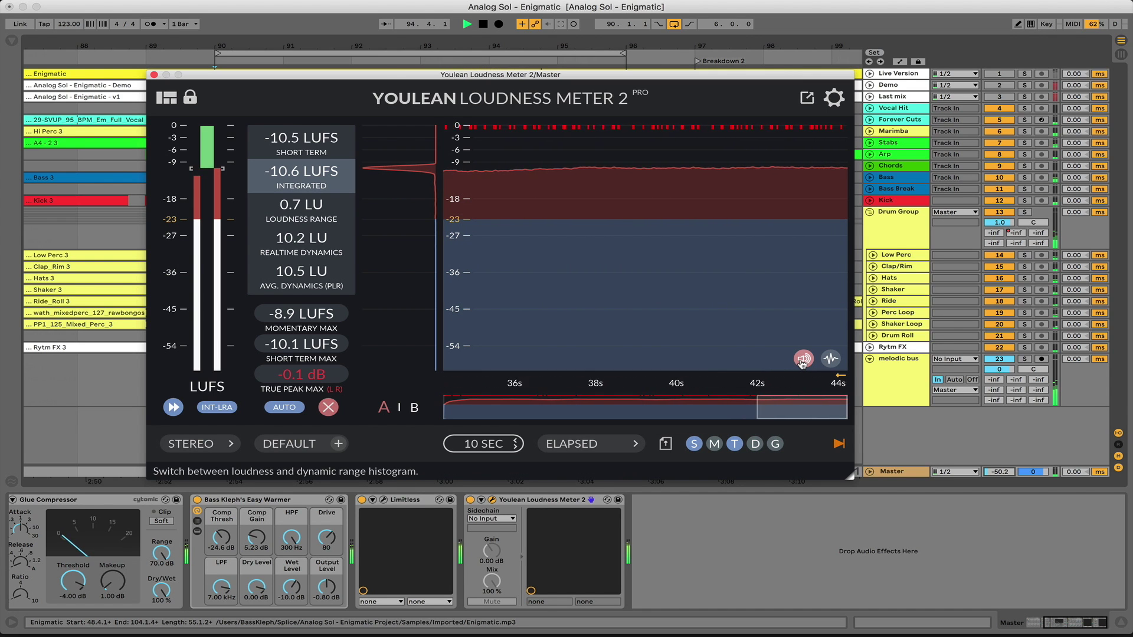
Switch to Safari to view youlean.co/youlean-loudness-meter/
{"action": "key", "text": "super+Tab"}
{"action": "key", "text": "super+Tab"}
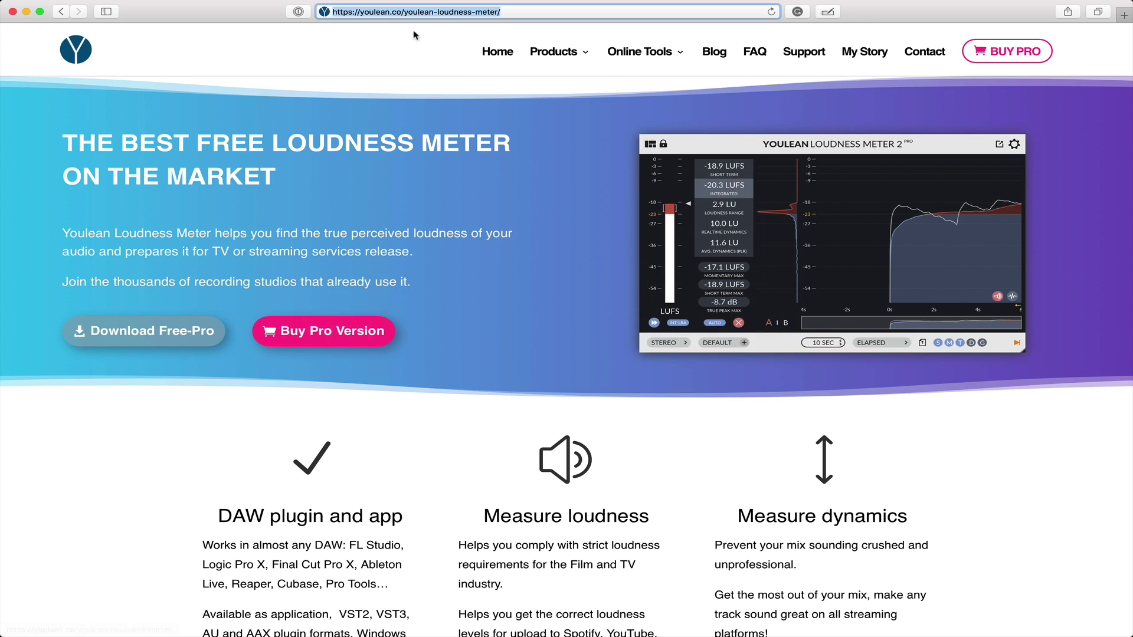